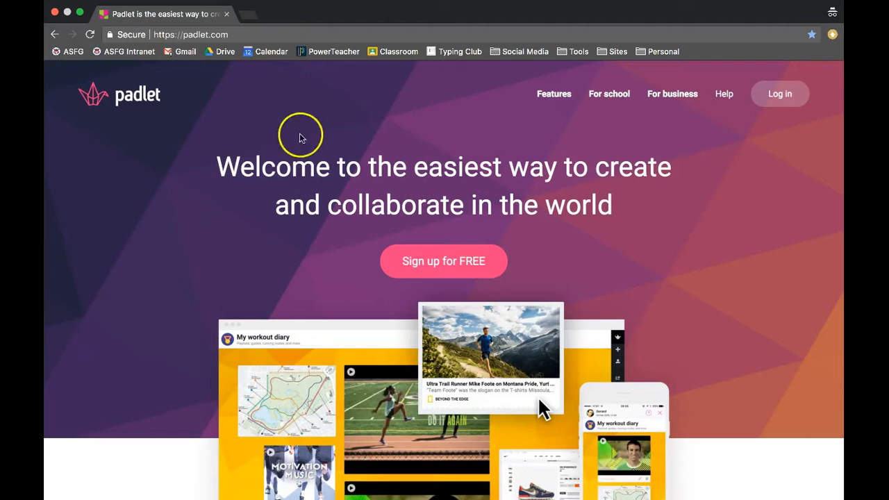
- Sign up for a free Padlet account with Google, entering the account e-mail and password
{"action": "left_click", "coordinate": [415, 259]}
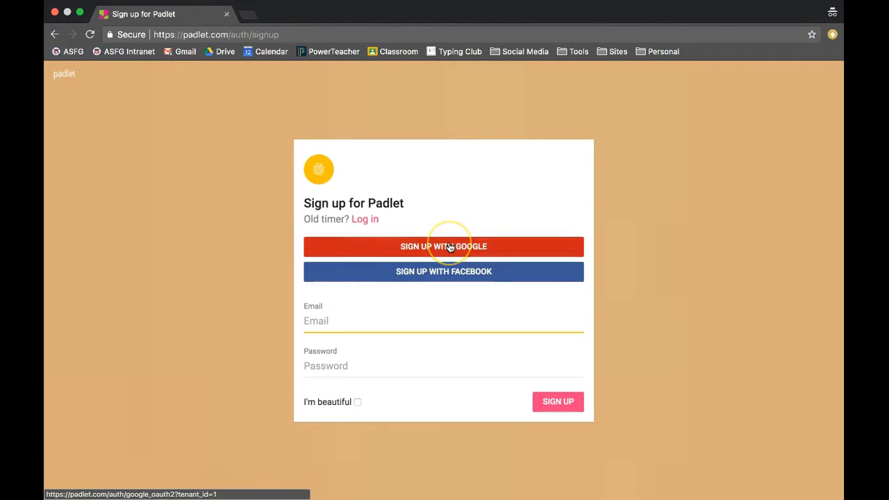
{"action": "left_click", "coordinate": [450, 248]}
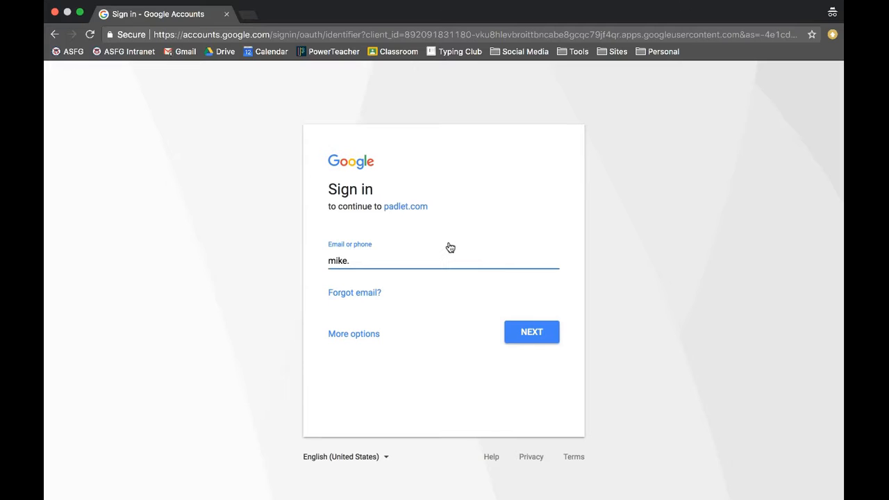
{"action": "type", "text": "uf"}
{"action": "key", "text": "Return"}
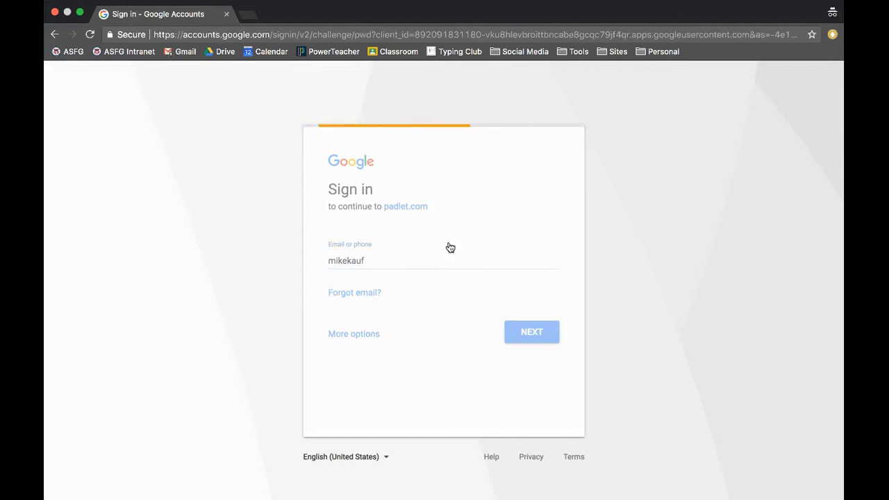
{"action": "type", "text": "••••••"}
{"action": "key", "text": "Return"}
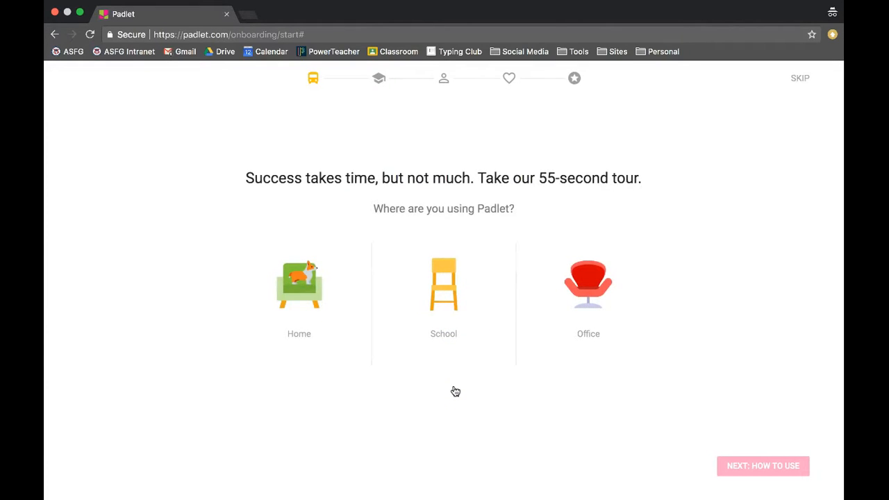
- Choose School as the place of use, skip the tour, and decline the upgrade offer
{"action": "left_click", "coordinate": [446, 294]}
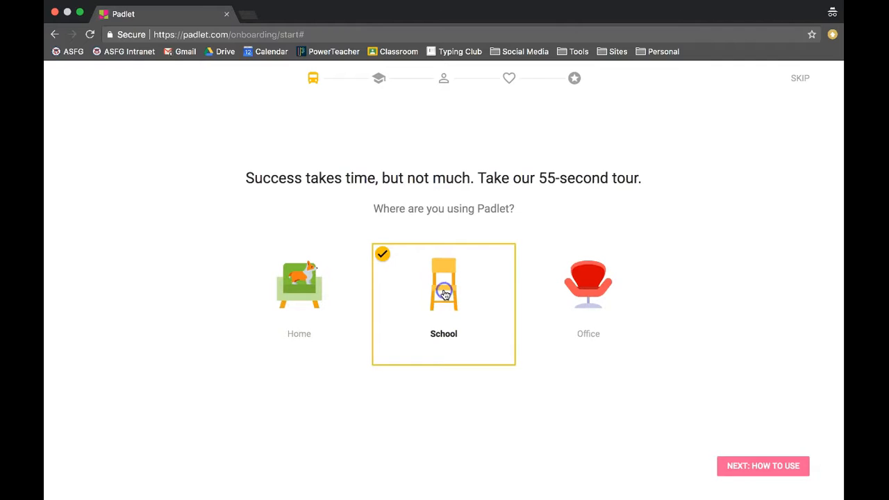
{"action": "left_click", "coordinate": [733, 464]}
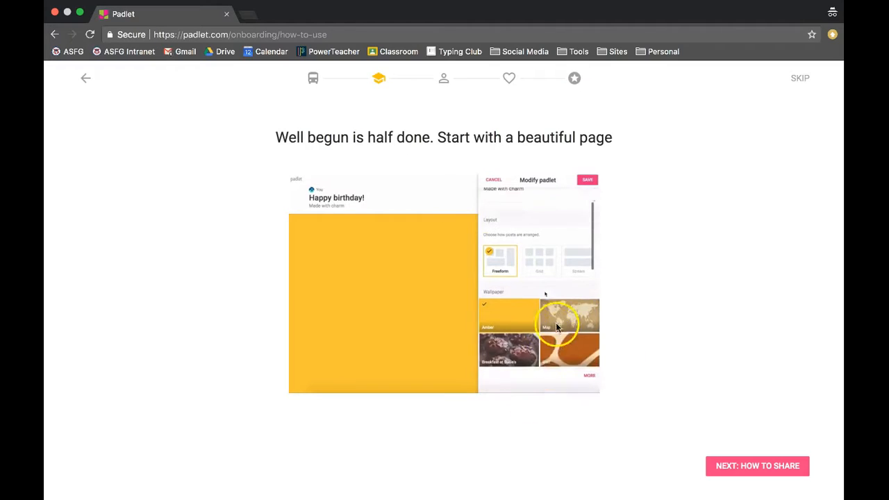
{"action": "left_click", "coordinate": [800, 79]}
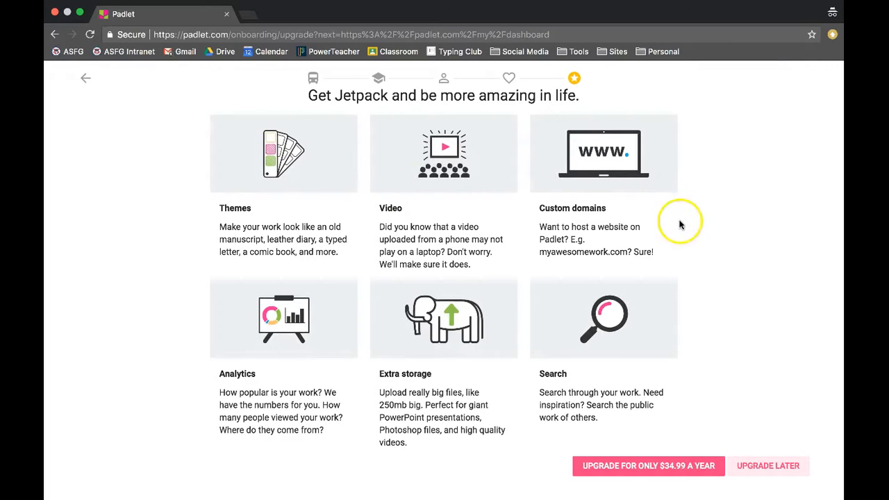
{"action": "left_click", "coordinate": [769, 472]}
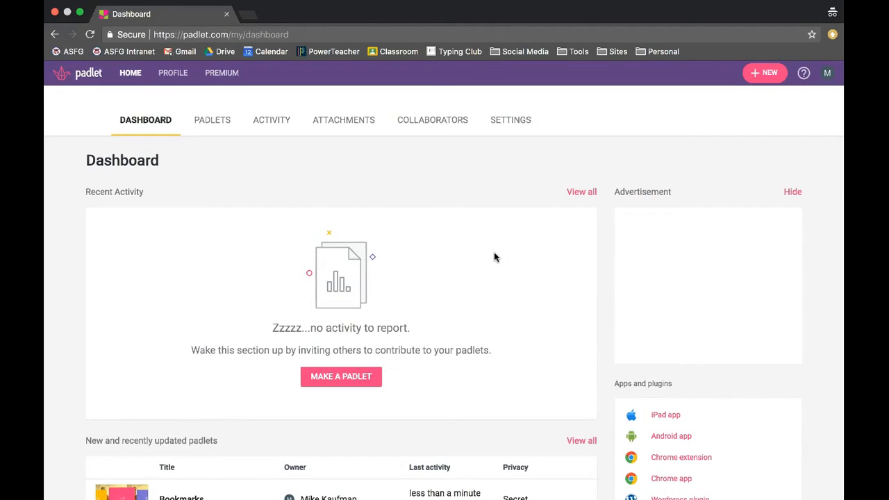
- Switch to the regular Chrome window and return to the Padlet dashboard tab
{"action": "key", "text": "ctrl+Right"}
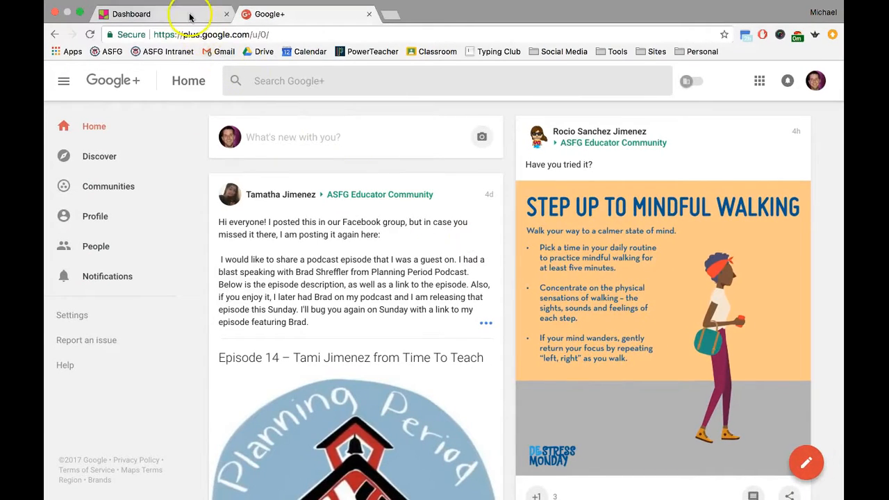
{"action": "left_click", "coordinate": [189, 16]}
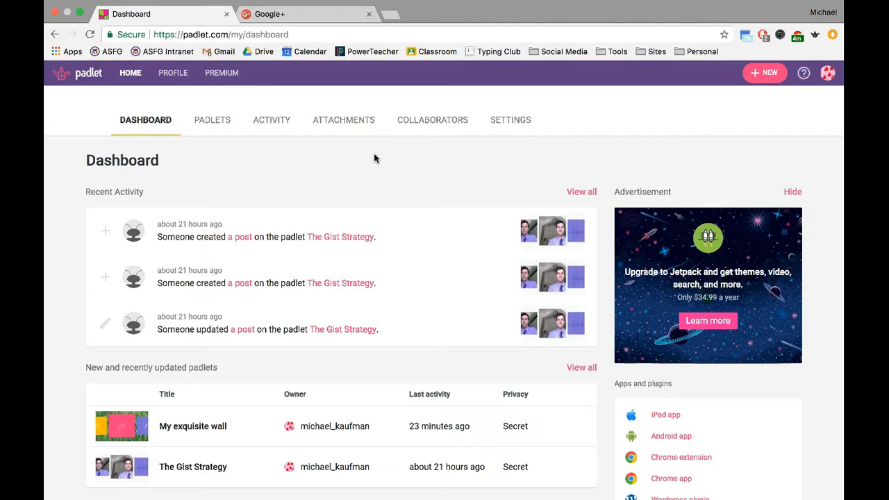
- Create a new padlet using the Shelf layout template
{"action": "left_click", "coordinate": [763, 76]}
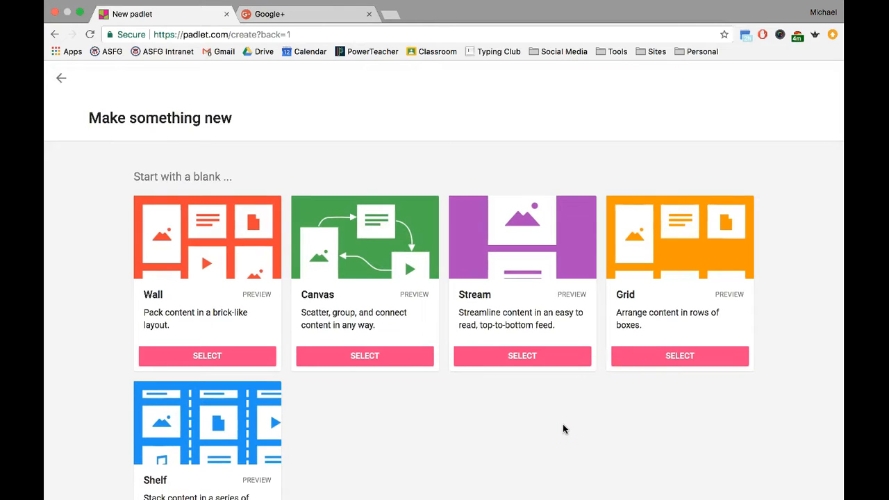
{"action": "scroll", "coordinate": [563, 429], "scroll_direction": "down", "scroll_amount": 1}
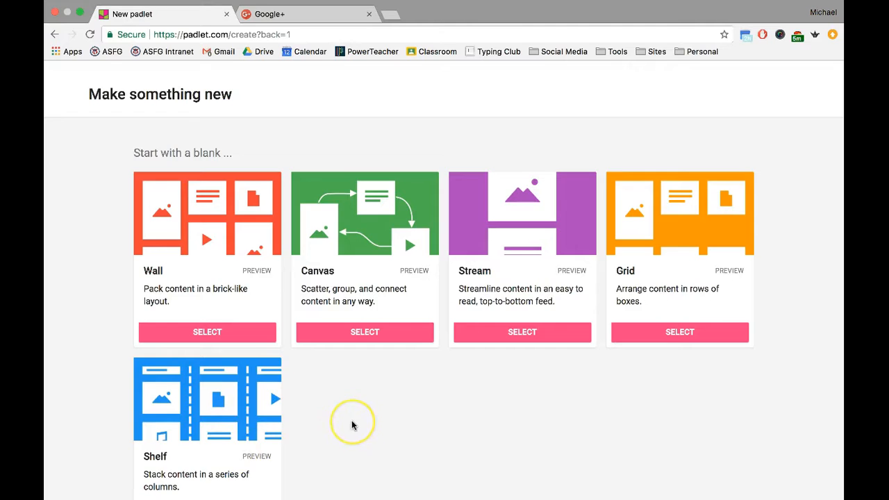
{"action": "scroll", "coordinate": [352, 425], "scroll_direction": "down", "scroll_amount": 2}
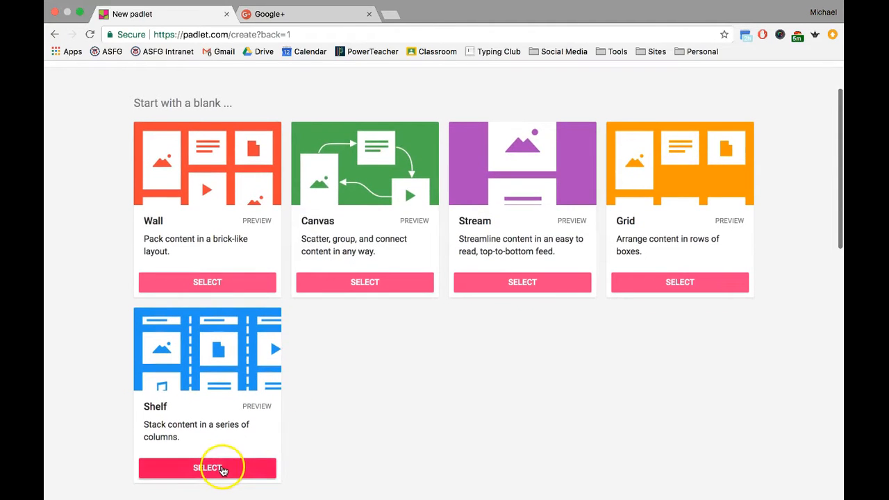
{"action": "left_click", "coordinate": [223, 470]}
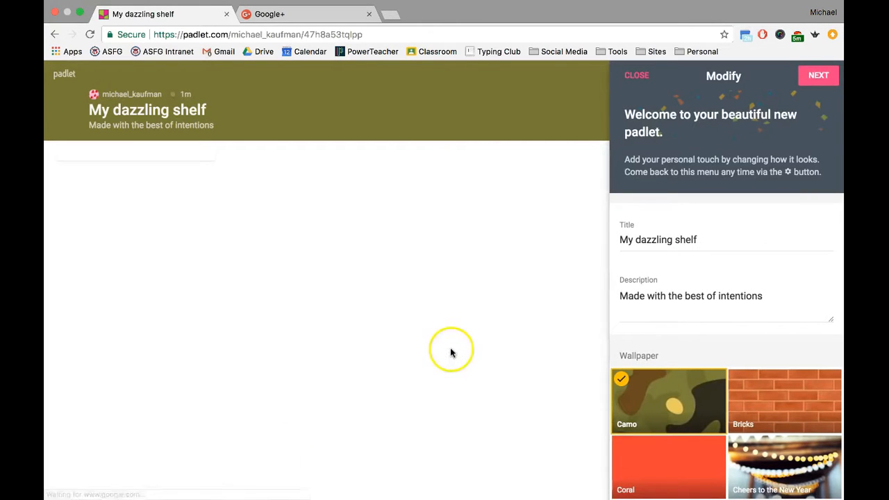
{"action": "triple_click", "coordinate": [665, 240]}
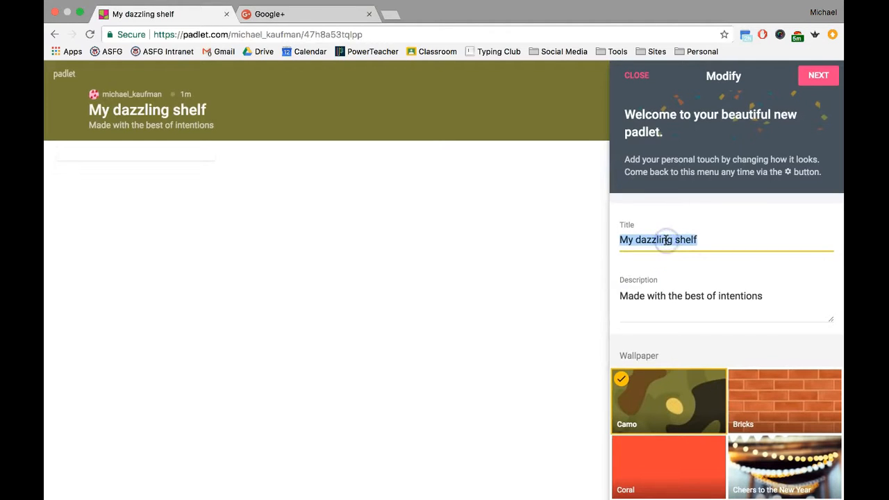
- Replace the default title with 'Gist Strategy Exit Slip' and description with 'Reflect on your work in today's PD'
{"action": "type", "text": "Gist Strategy Exit Slip"}
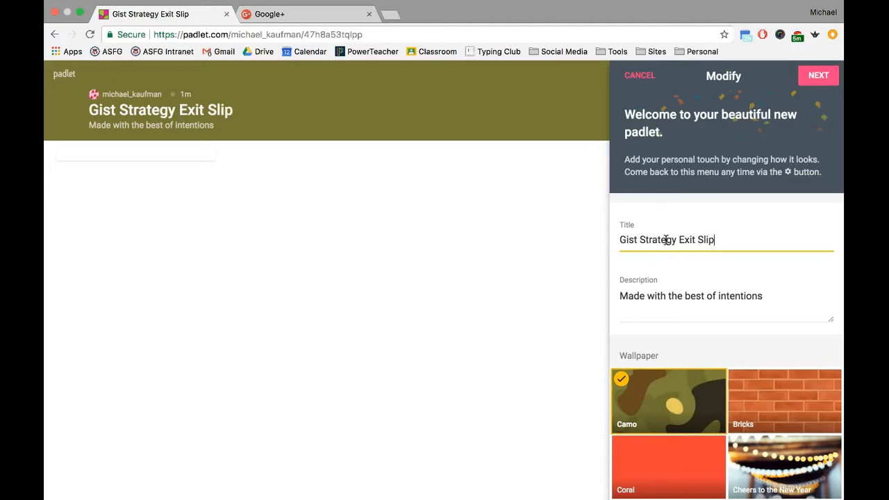
{"action": "triple_click", "coordinate": [690, 296]}
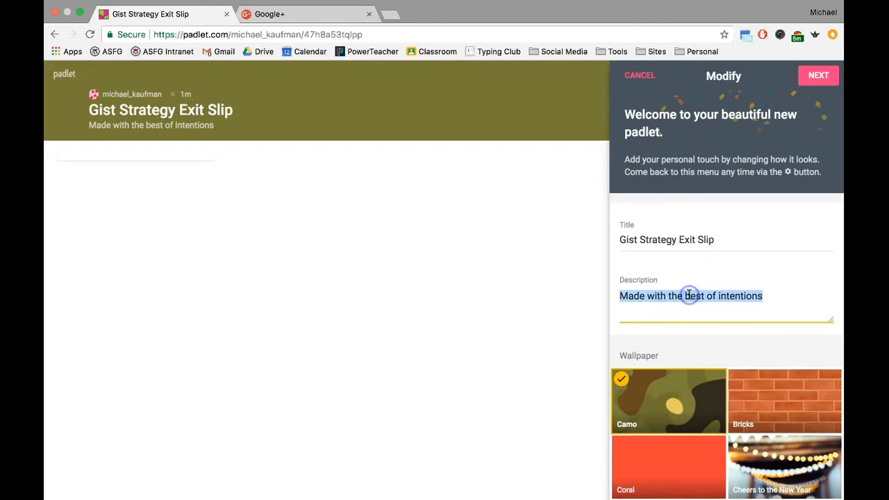
{"action": "type", "text": "REf"}
{"action": "key", "text": "BackSpace"}
{"action": "key", "text": "BackSpace"}
{"action": "type", "text": "R"}
{"action": "key", "text": "BackSpace"}
{"action": "type", "text": "Refl"}
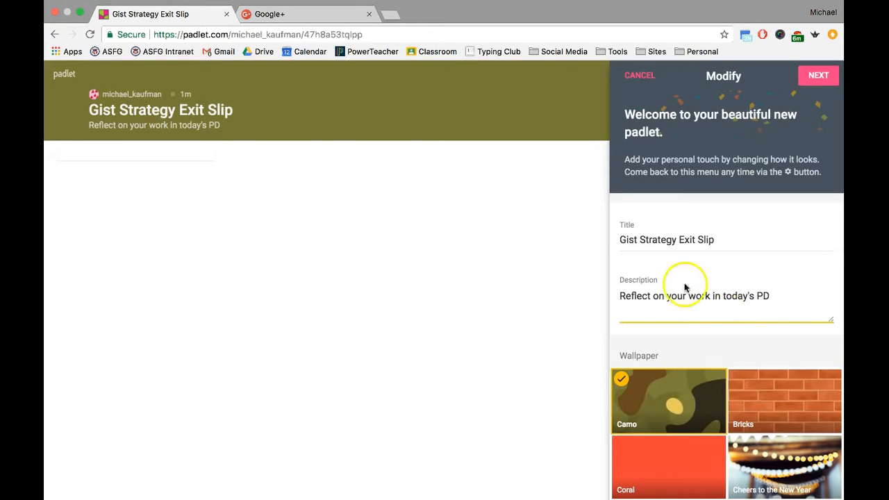
{"action": "scroll", "coordinate": [704, 287], "scroll_direction": "down", "scroll_amount": 4}
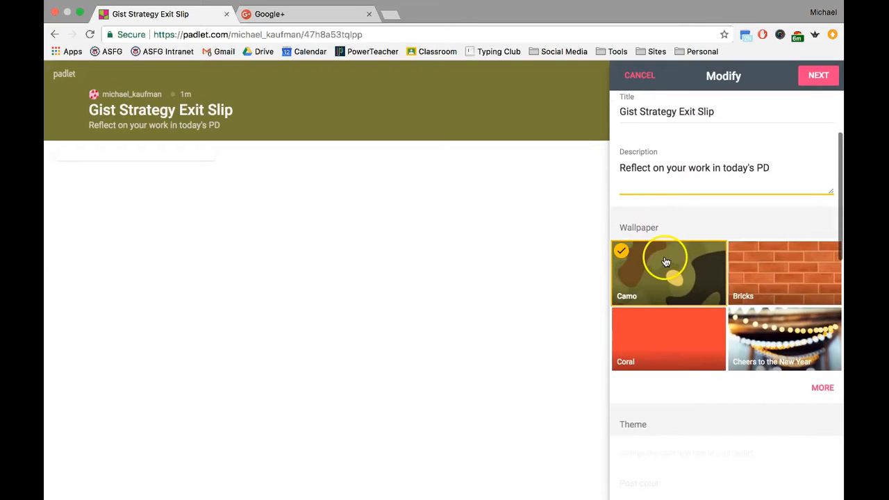
- Browse the full wallpaper gallery and choose the Notebook wallpaper
{"action": "left_click", "coordinate": [822, 388]}
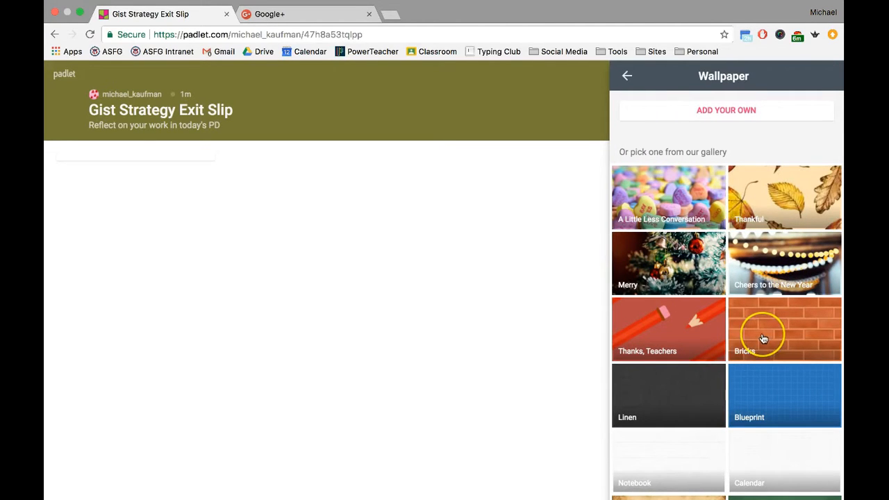
{"action": "scroll", "coordinate": [764, 338], "scroll_direction": "down", "scroll_amount": 3}
{"action": "scroll", "coordinate": [763, 338], "scroll_direction": "down", "scroll_amount": 6}
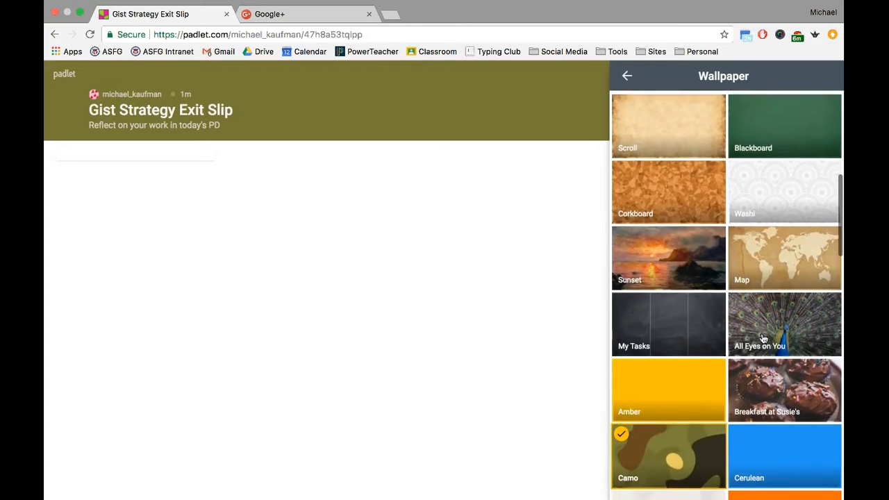
{"action": "scroll", "coordinate": [763, 338], "scroll_direction": "down", "scroll_amount": 4}
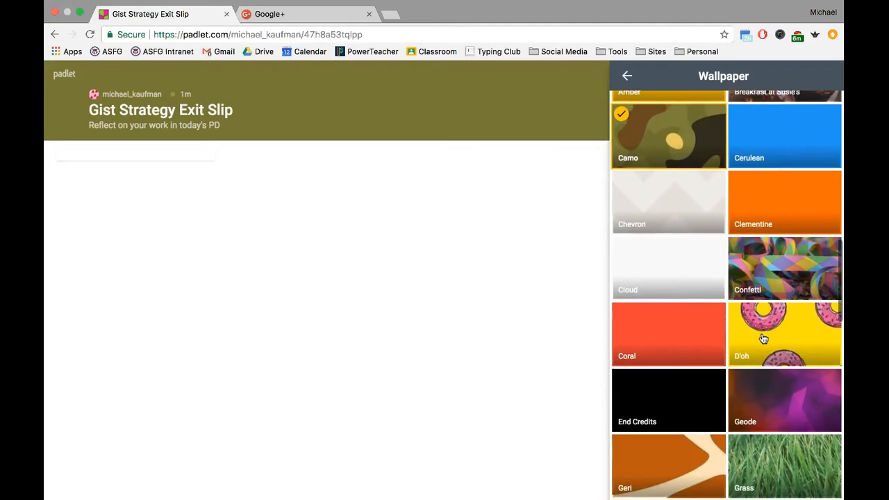
{"action": "scroll", "coordinate": [764, 338], "scroll_direction": "down", "scroll_amount": 2}
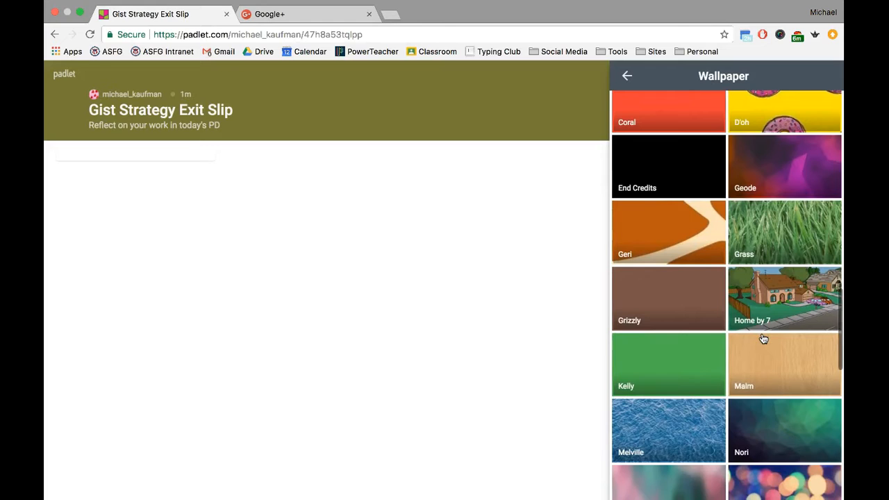
{"action": "scroll", "coordinate": [763, 338], "scroll_direction": "up", "scroll_amount": 3}
{"action": "scroll", "coordinate": [764, 339], "scroll_direction": "up", "scroll_amount": 9}
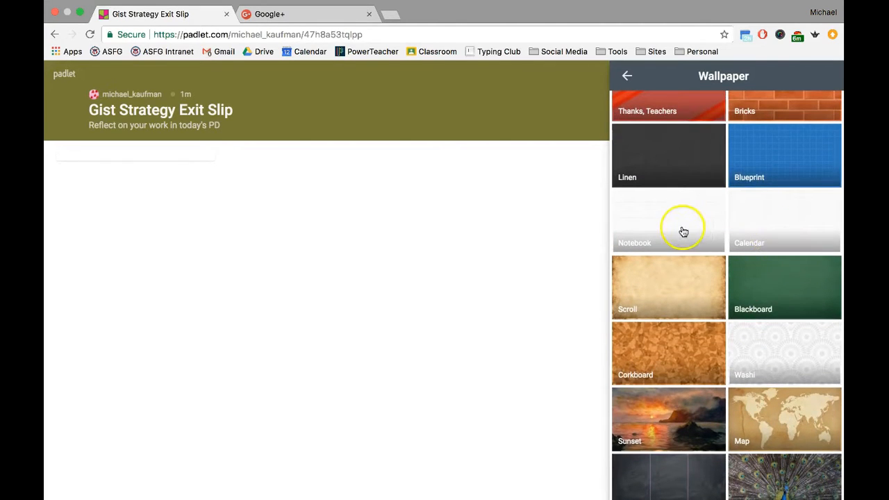
{"action": "left_click", "coordinate": [689, 231]}
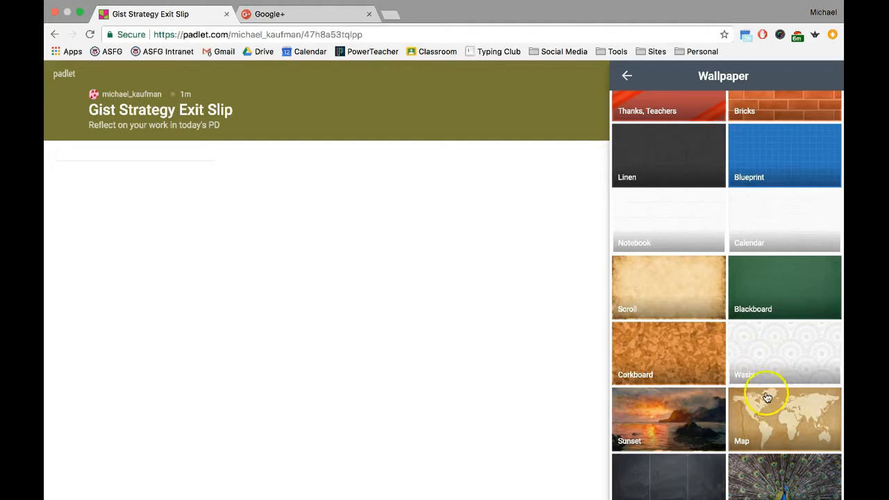
- Briefly try the Scroll wallpaper, revert to Notebook, and go back to the Modify panel
{"action": "left_click", "coordinate": [688, 305]}
{"action": "left_click", "coordinate": [694, 238]}
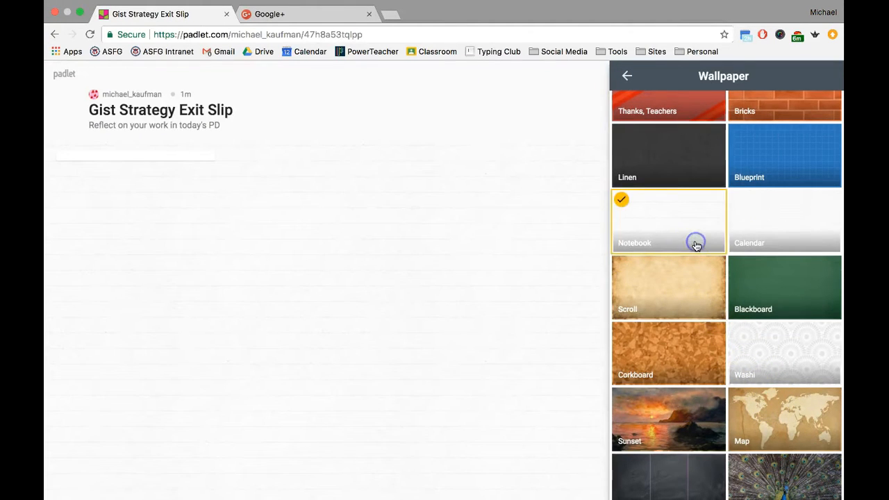
{"action": "scroll", "coordinate": [695, 247], "scroll_direction": "down", "scroll_amount": 3}
{"action": "scroll", "coordinate": [658, 118], "scroll_direction": "up", "scroll_amount": 2}
{"action": "left_click", "coordinate": [627, 76]}
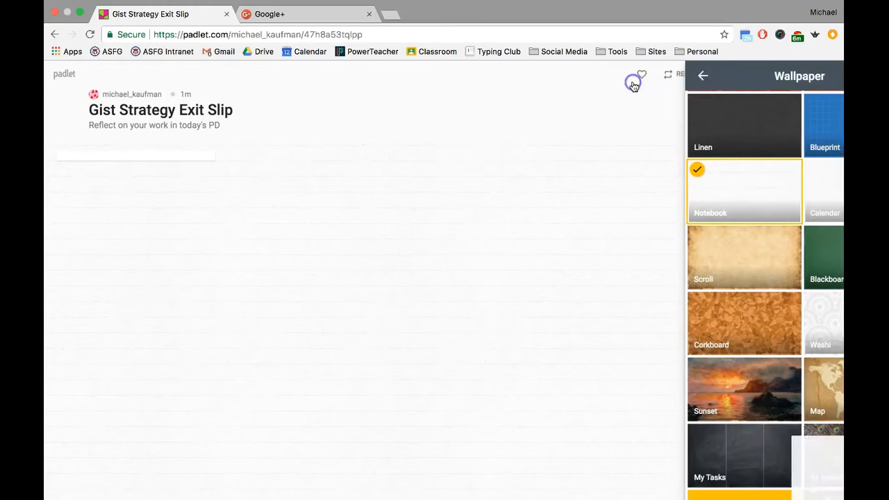
{"action": "scroll", "coordinate": [696, 202], "scroll_direction": "down", "scroll_amount": 5}
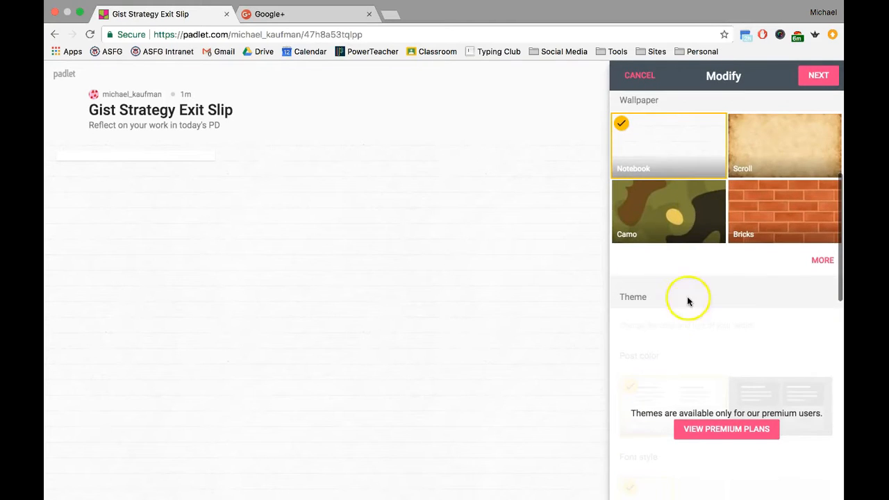
- Switch on Attribution and Comments under Posting, then proceed to the People & Privacy step
{"action": "scroll", "coordinate": [685, 312], "scroll_direction": "down", "scroll_amount": 3}
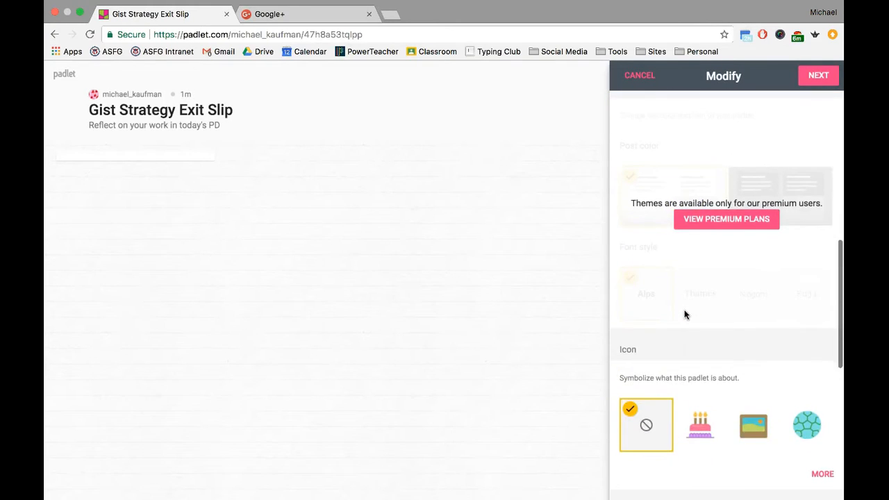
{"action": "scroll", "coordinate": [684, 313], "scroll_direction": "down", "scroll_amount": 3}
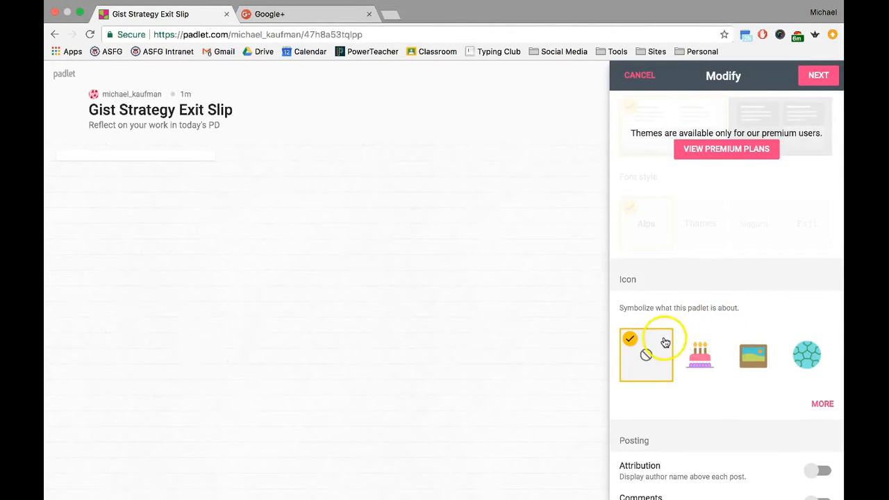
{"action": "scroll", "coordinate": [721, 282], "scroll_direction": "down", "scroll_amount": 3}
{"action": "scroll", "coordinate": [721, 282], "scroll_direction": "down", "scroll_amount": 1}
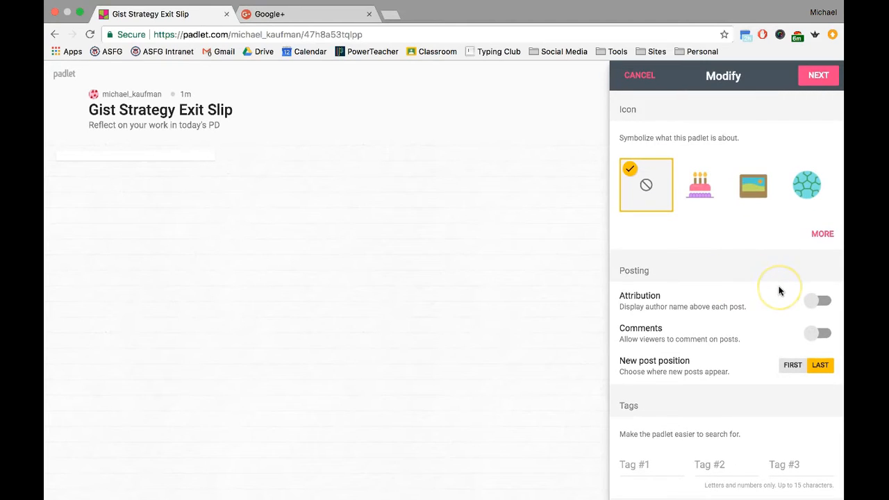
{"action": "left_click", "coordinate": [822, 300]}
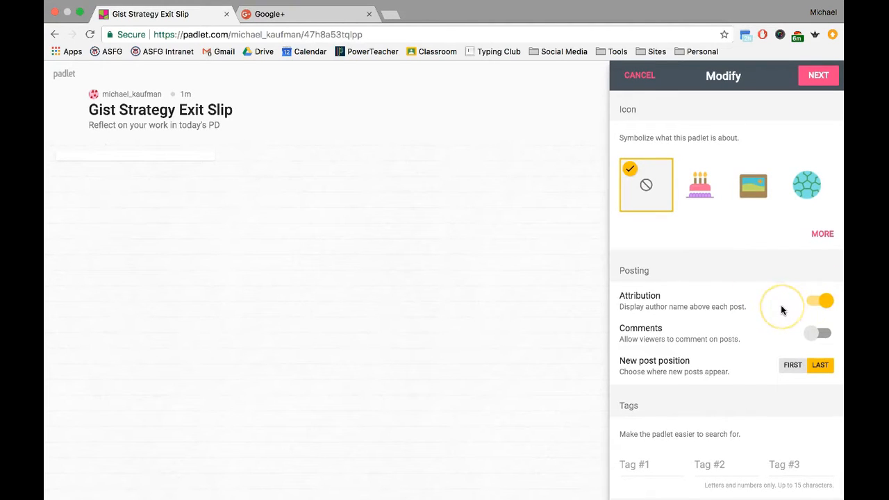
{"action": "left_click", "coordinate": [824, 335]}
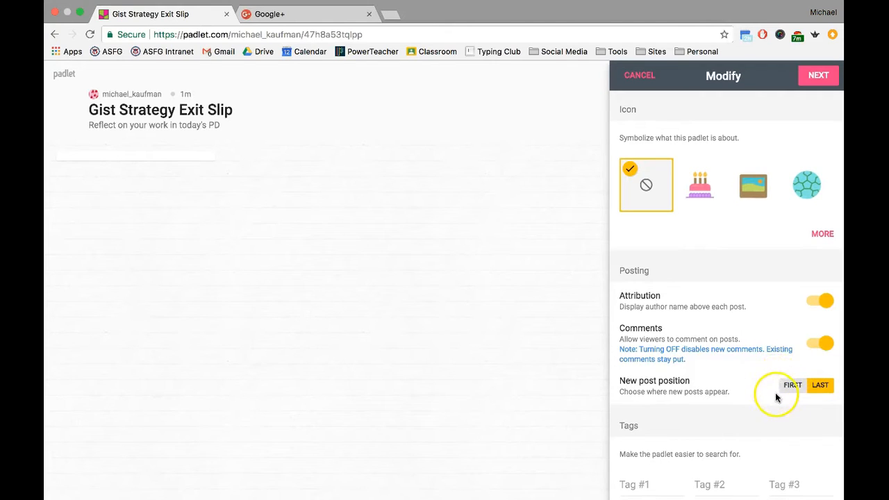
{"action": "scroll", "coordinate": [783, 393], "scroll_direction": "down", "scroll_amount": 2}
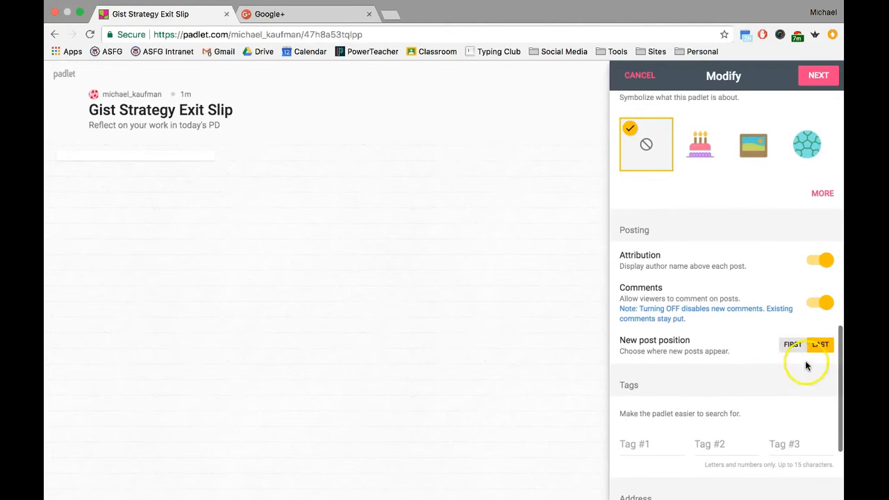
{"action": "scroll", "coordinate": [751, 338], "scroll_direction": "down", "scroll_amount": 5}
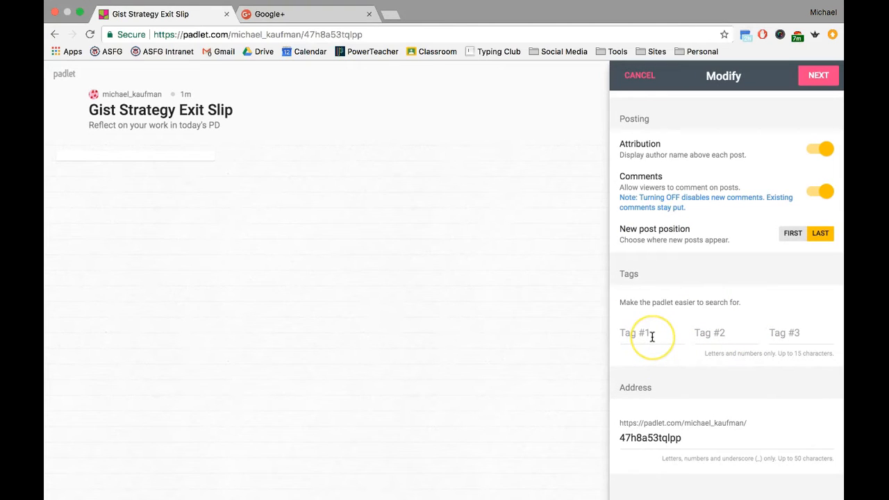
{"action": "scroll", "coordinate": [651, 337], "scroll_direction": "down", "scroll_amount": 2}
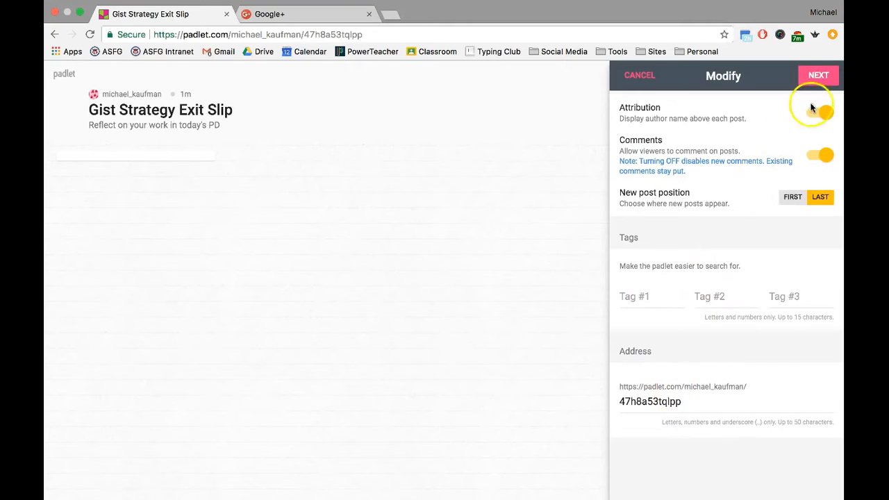
{"action": "left_click", "coordinate": [819, 84]}
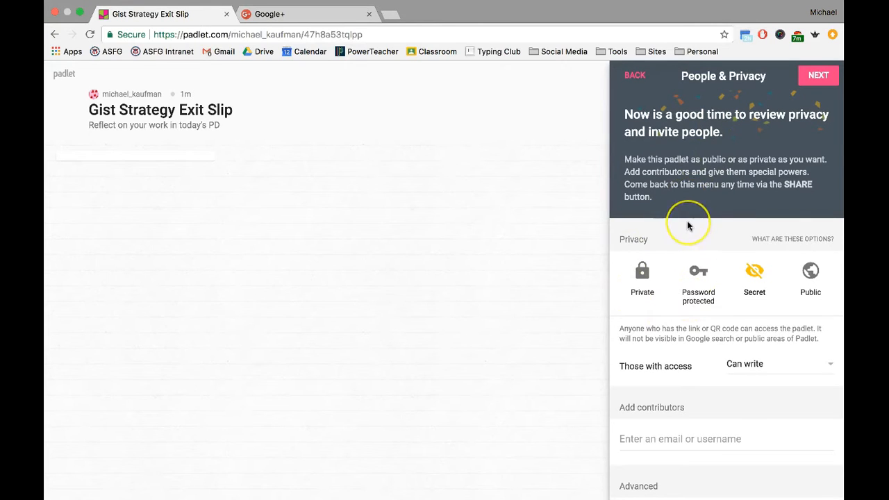
{"action": "scroll", "coordinate": [688, 222], "scroll_direction": "down", "scroll_amount": 2}
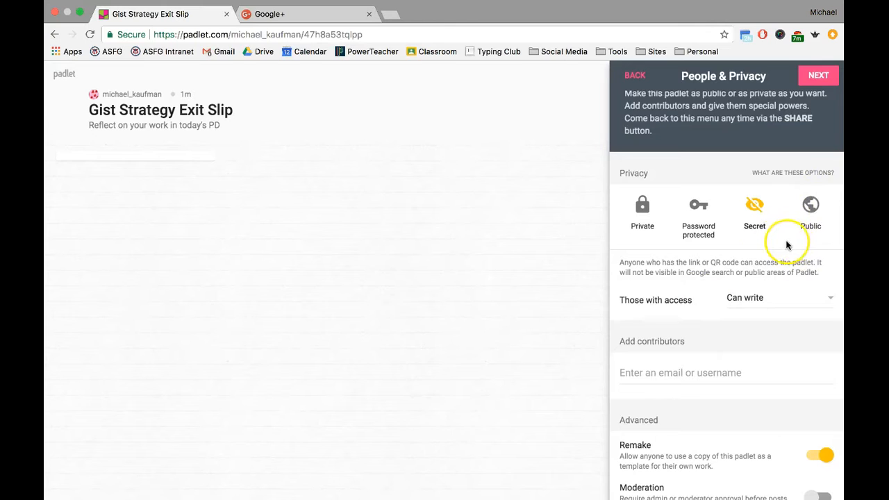
{"action": "scroll", "coordinate": [707, 320], "scroll_direction": "down", "scroll_amount": 2}
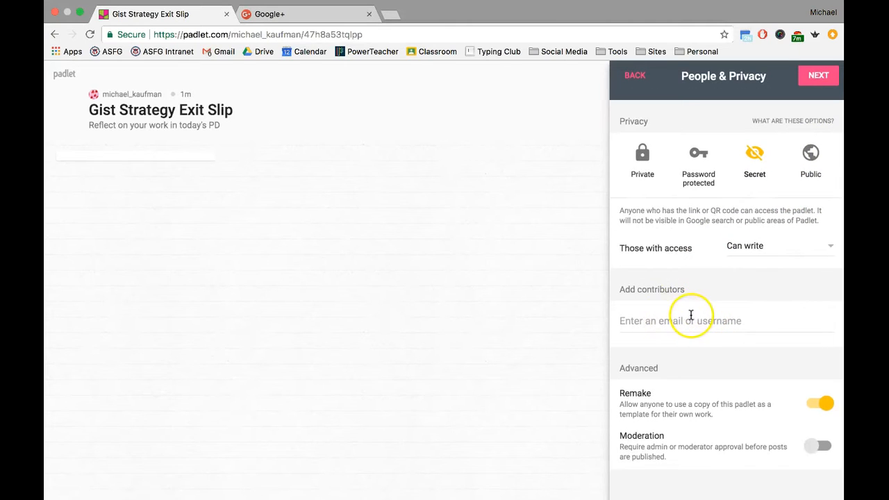
{"action": "scroll", "coordinate": [691, 316], "scroll_direction": "down", "scroll_amount": 1}
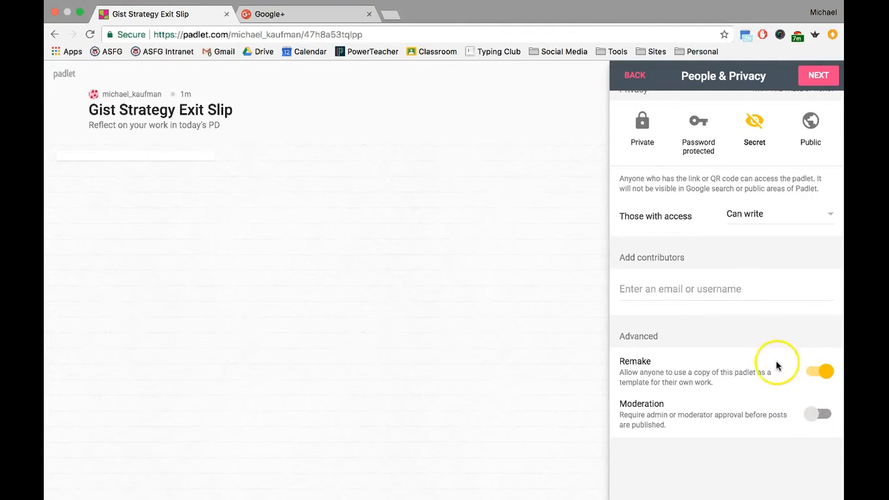
{"action": "scroll", "coordinate": [787, 342], "scroll_direction": "up", "scroll_amount": 2}
{"action": "scroll", "coordinate": [786, 342], "scroll_direction": "up", "scroll_amount": 2}
{"action": "scroll", "coordinate": [786, 342], "scroll_direction": "down", "scroll_amount": 3}
{"action": "scroll", "coordinate": [787, 352], "scroll_direction": "up", "scroll_amount": 3}
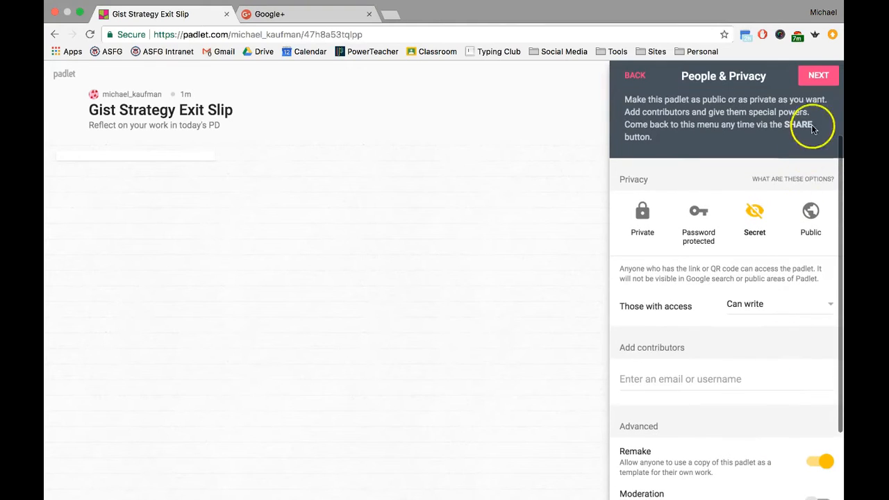
- Finish setup and save the first column titled 'One thing you learned today.'
{"action": "left_click", "coordinate": [817, 78]}
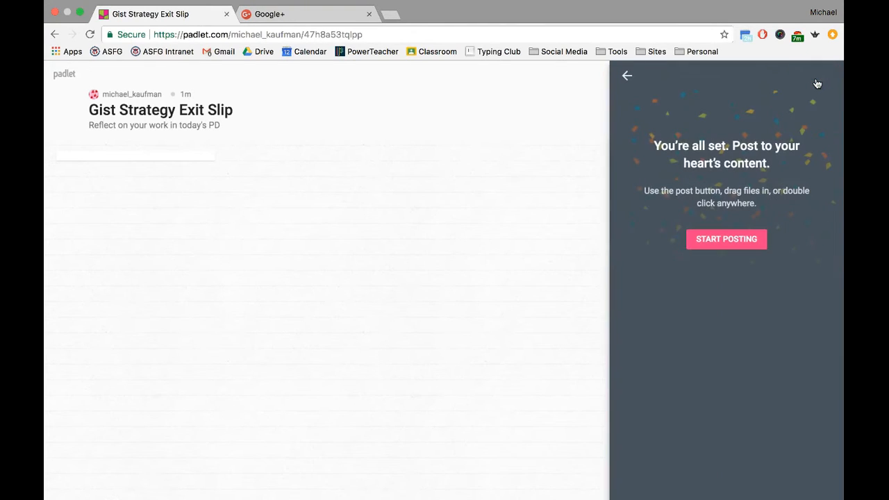
{"action": "left_click", "coordinate": [746, 245]}
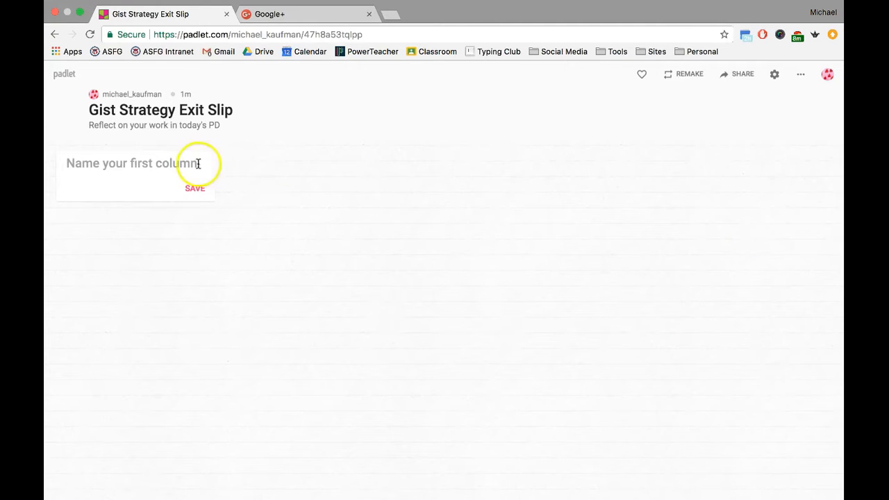
{"action": "left_click", "coordinate": [183, 163]}
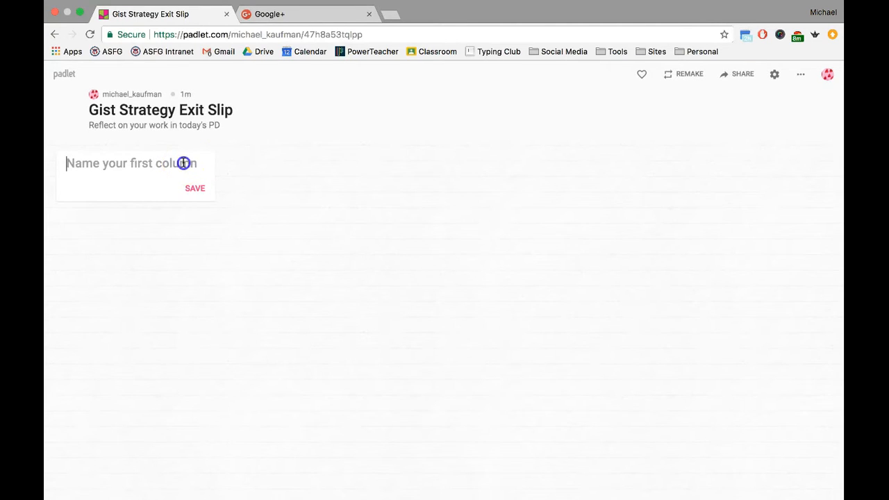
{"action": "type", "text": "One"}
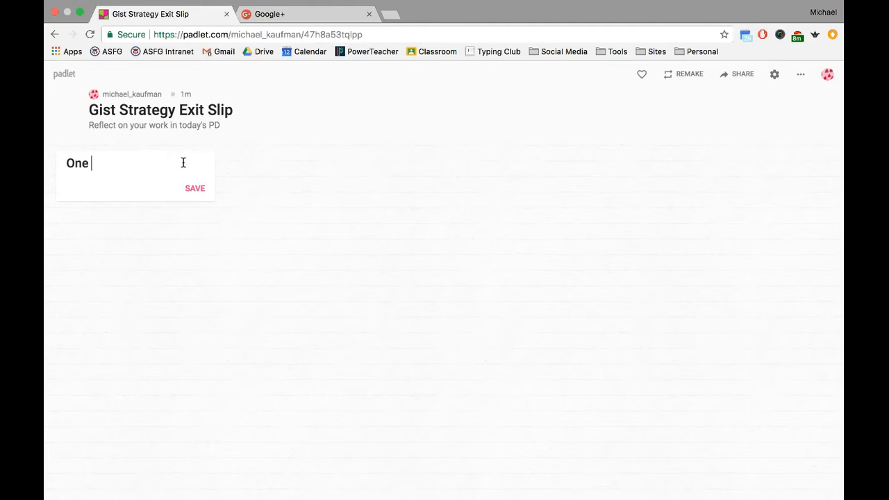
{"action": "type", "text": " thing you learned today:"}
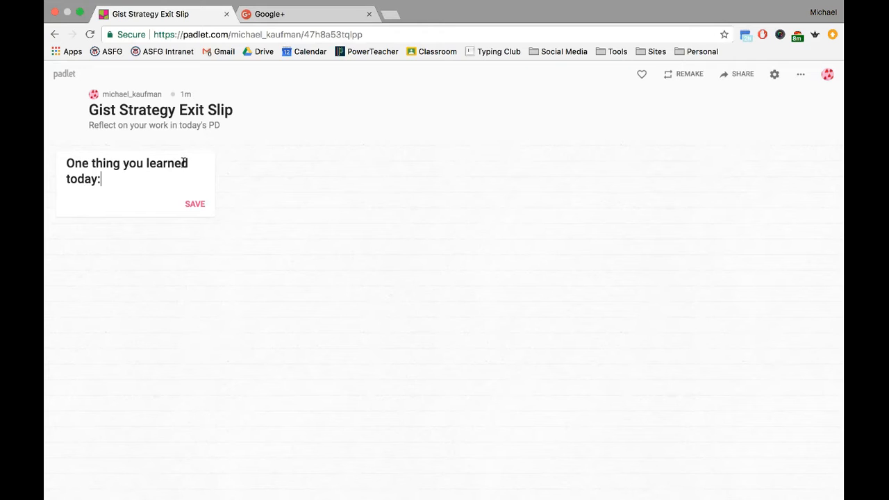
{"action": "left_click", "coordinate": [287, 154]}
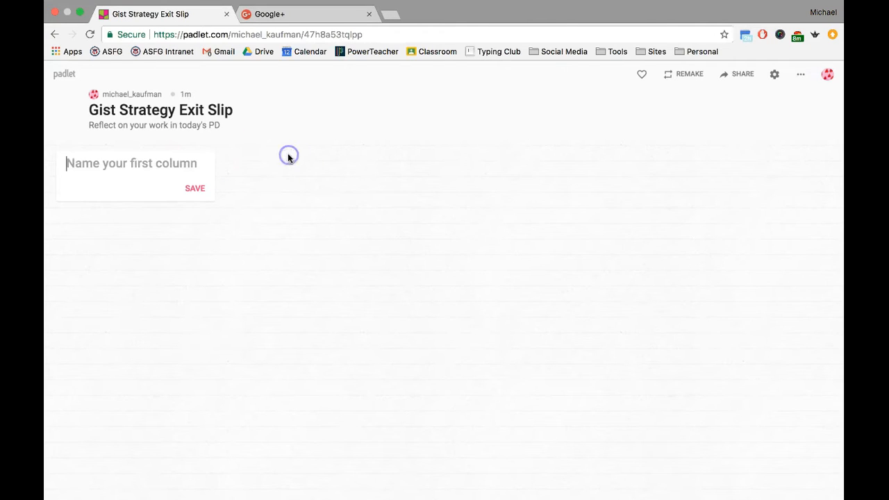
{"action": "left_click", "coordinate": [197, 189]}
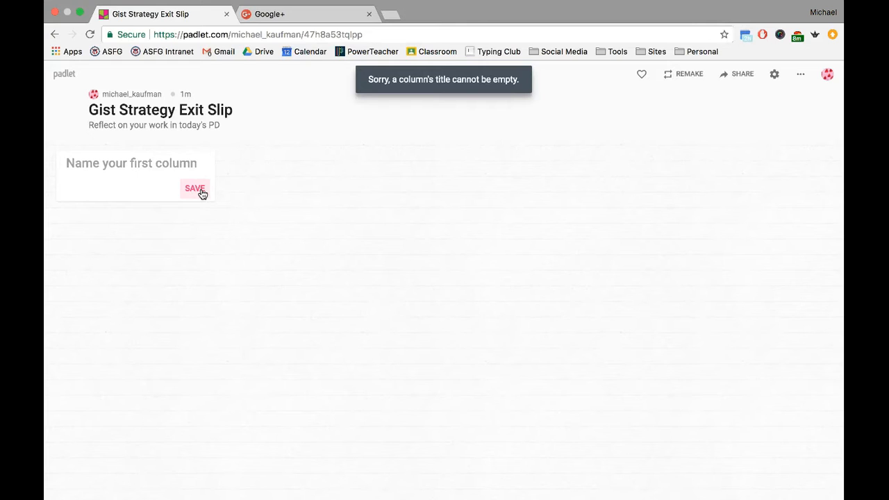
{"action": "left_click", "coordinate": [137, 170]}
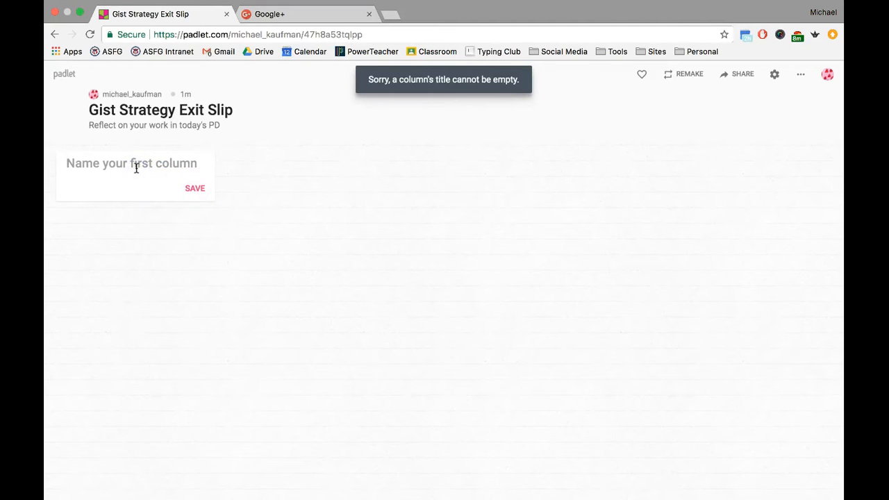
{"action": "type", "text": "One thing"}
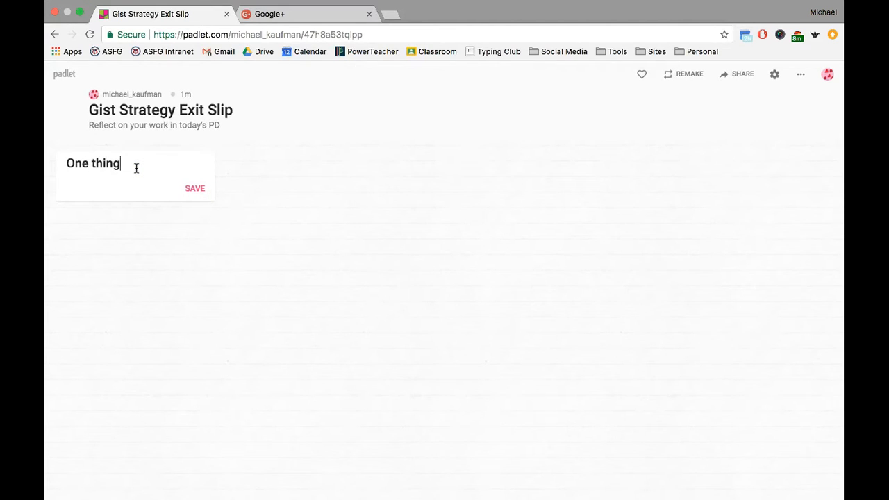
{"action": "type", "text": " you learned tod"}
{"action": "left_click", "coordinate": [198, 205]}
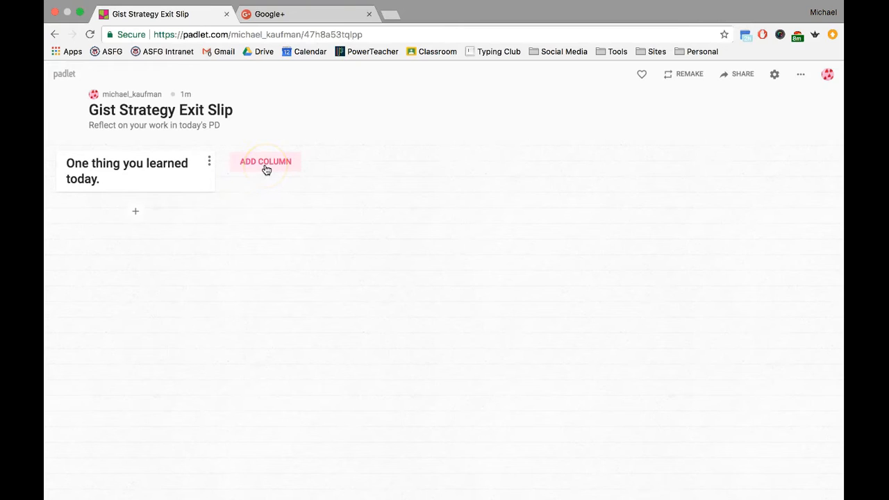
- Add the second and third columns: 'One question you still have:' and 'One way you will use this skill in your class:'
{"action": "left_click", "coordinate": [266, 163]}
{"action": "type", "text": "One ques"}
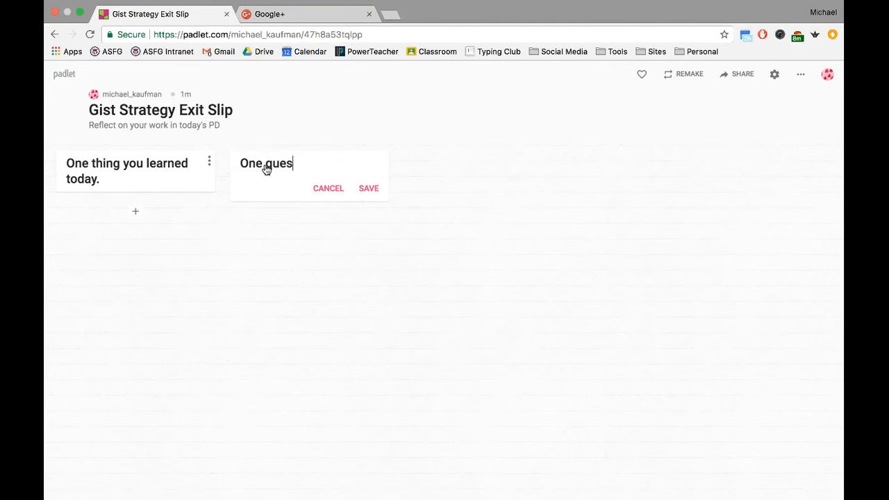
{"action": "type", "text": "tion you stil"}
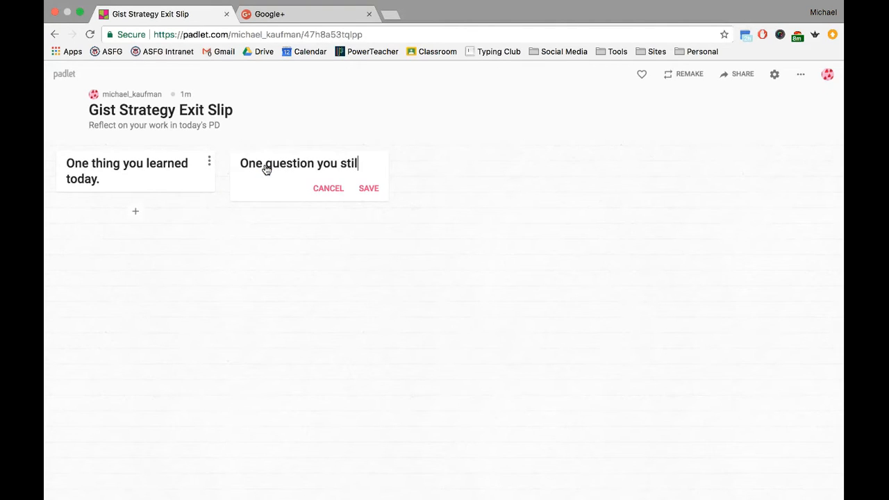
{"action": "type", "text": "l have:"}
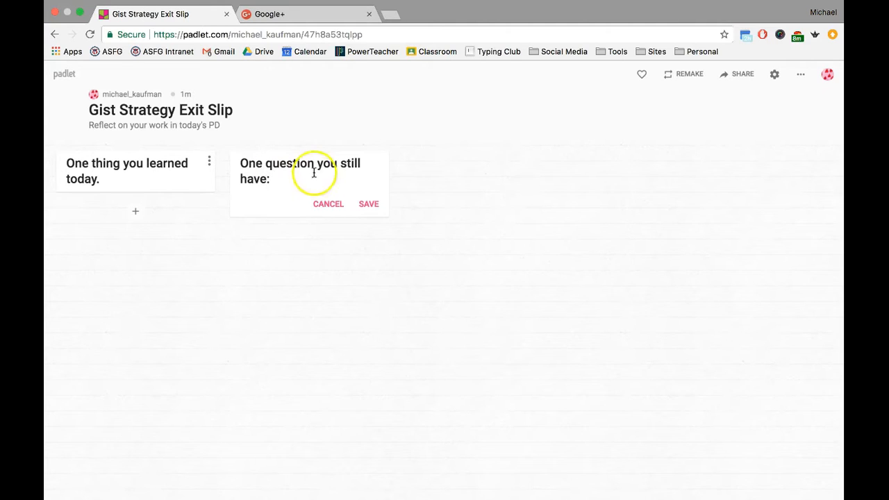
{"action": "left_click", "coordinate": [369, 206]}
{"action": "left_click", "coordinate": [427, 163]}
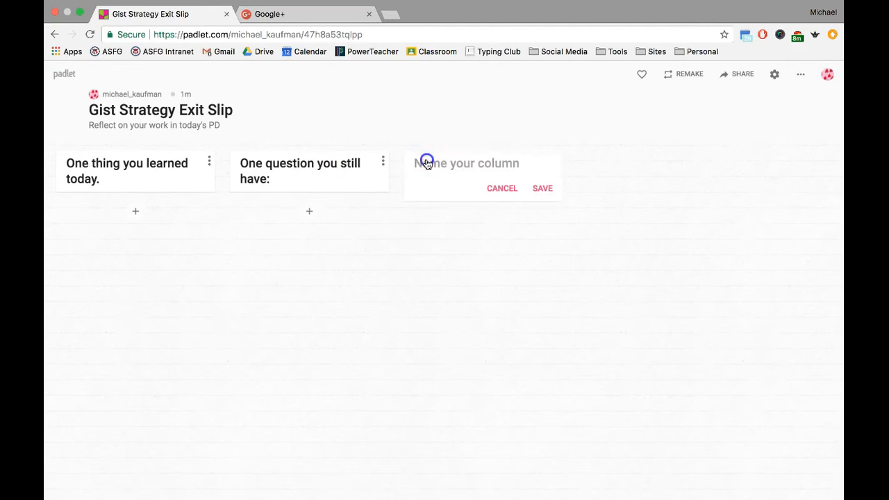
{"action": "type", "text": "One way you"}
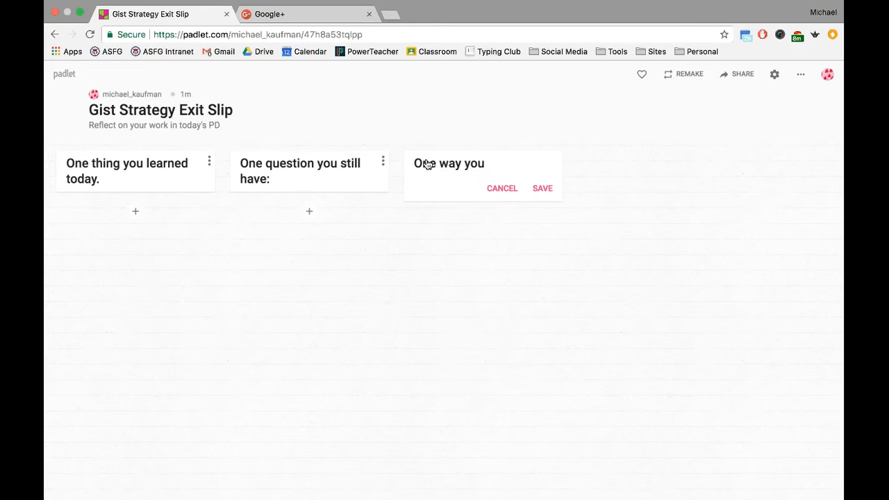
{"action": "type", "text": " will use thi"}
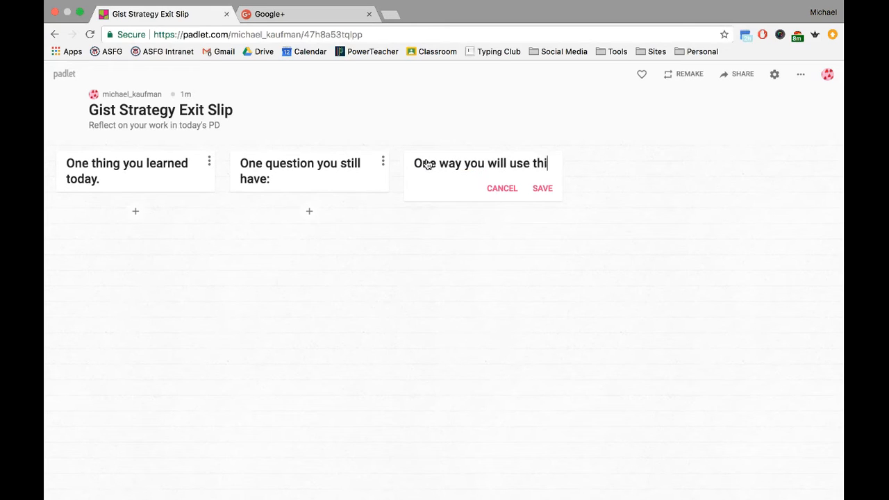
{"action": "type", "text": "s s"}
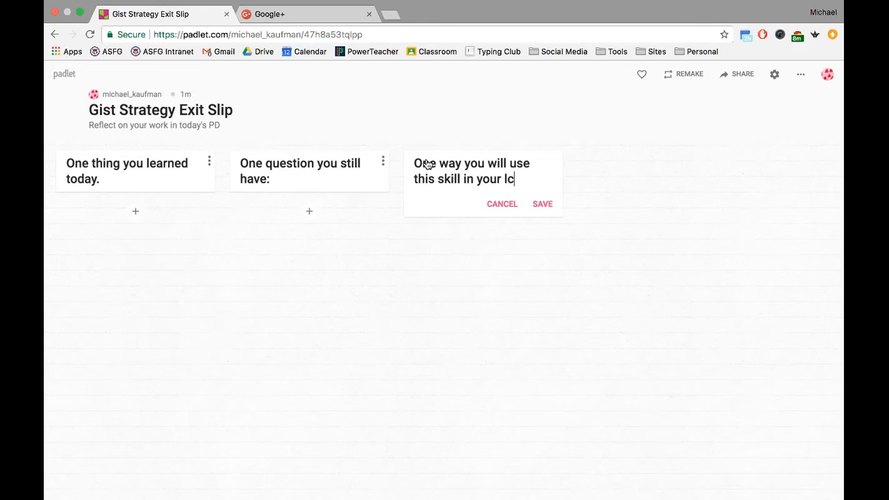
{"action": "type", "text": "kill in your class:"}
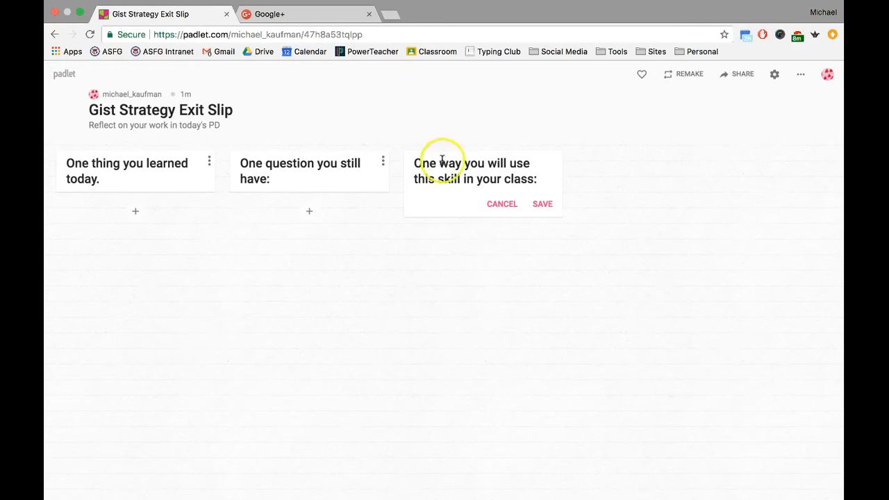
{"action": "left_click", "coordinate": [541, 204]}
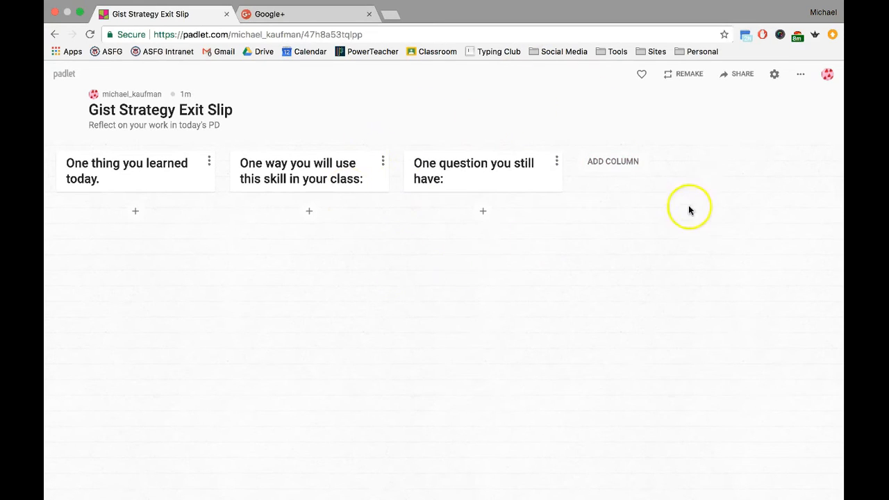
{"action": "left_click", "coordinate": [774, 75]}
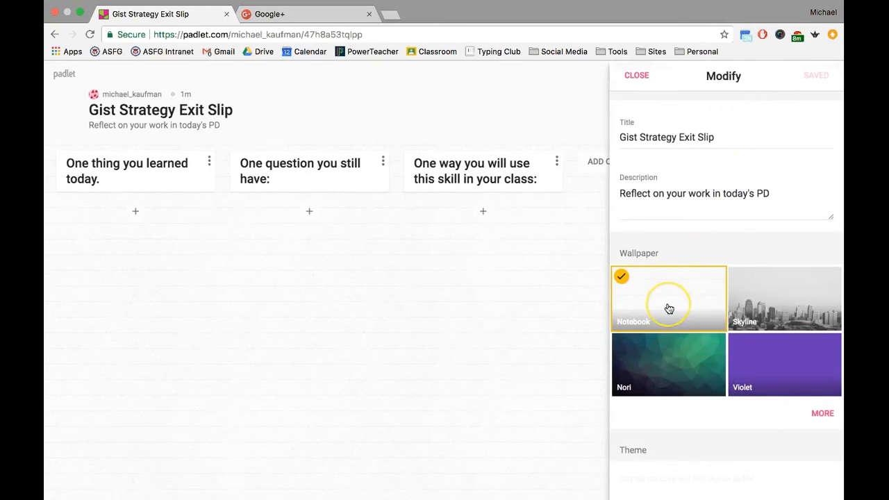
- Review and close the board settings, then confirm sharing is Secret with Can write access
{"action": "scroll", "coordinate": [669, 309], "scroll_direction": "down", "scroll_amount": 8}
{"action": "scroll", "coordinate": [656, 356], "scroll_direction": "down", "scroll_amount": 4}
{"action": "scroll", "coordinate": [655, 364], "scroll_direction": "up", "scroll_amount": 5}
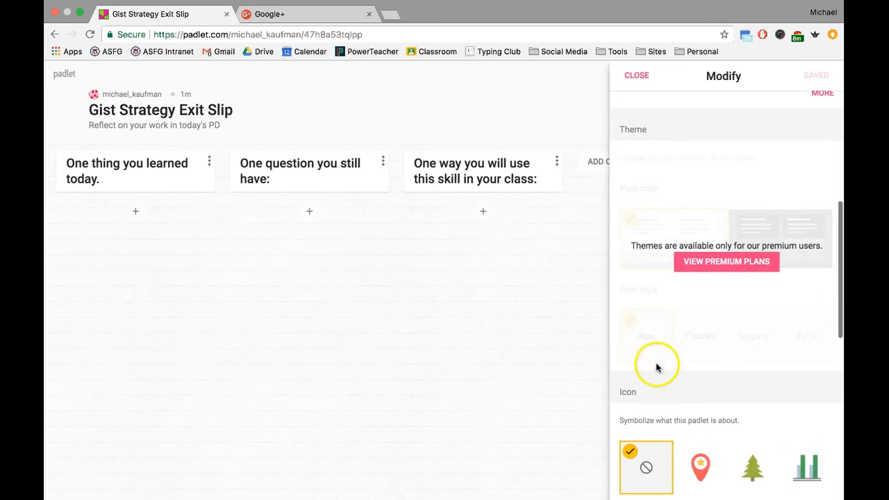
{"action": "left_click", "coordinate": [643, 83]}
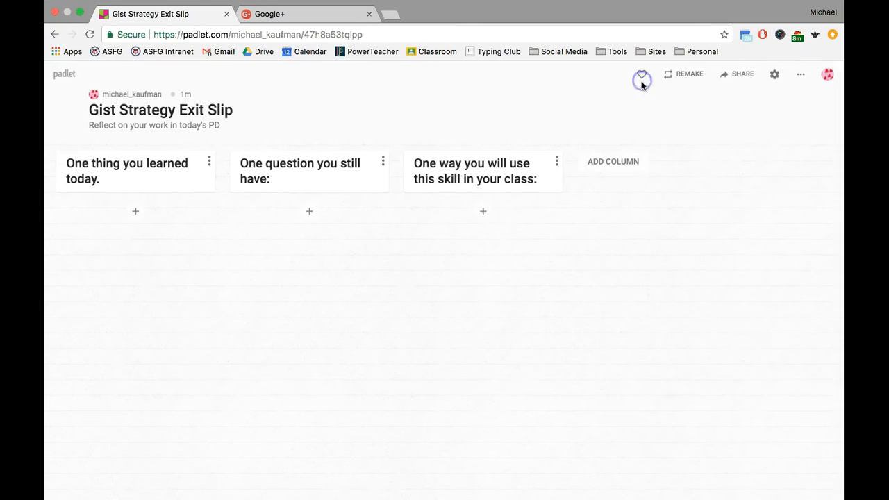
{"action": "left_click", "coordinate": [740, 75]}
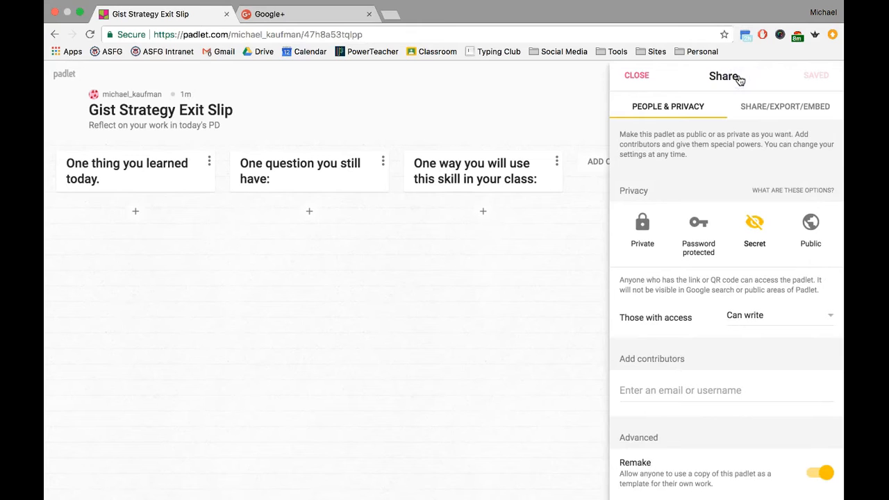
- Copy the padlet's link to the clipboard from the Share/Export/Embed options
{"action": "left_click", "coordinate": [769, 119]}
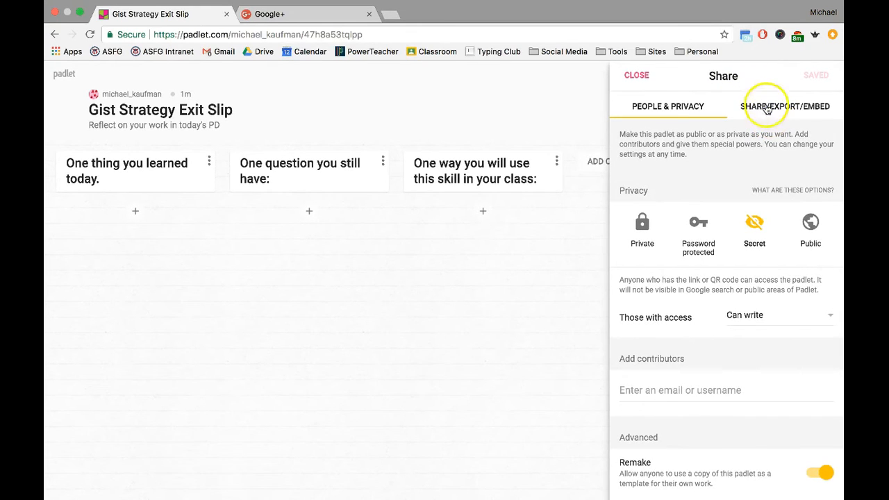
{"action": "left_click", "coordinate": [767, 109]}
{"action": "left_click", "coordinate": [707, 330]}
{"action": "left_click", "coordinate": [708, 331]}
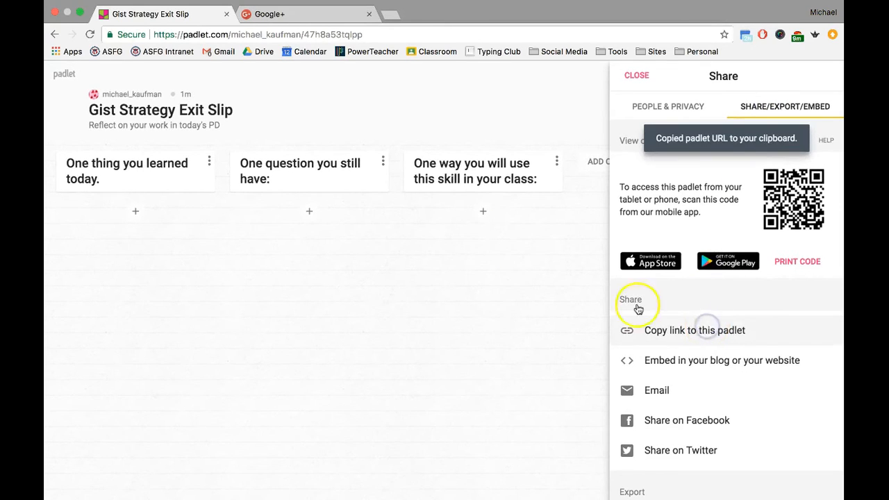
{"action": "key", "text": "ctrl+Left"}
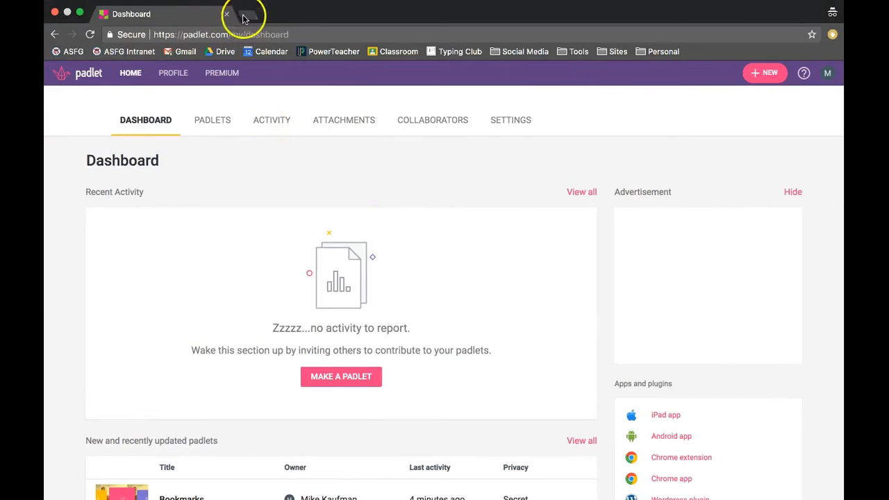
- Paste the copied padlet link into a new incognito tab and load the exit slip board
{"action": "left_click", "coordinate": [248, 16]}
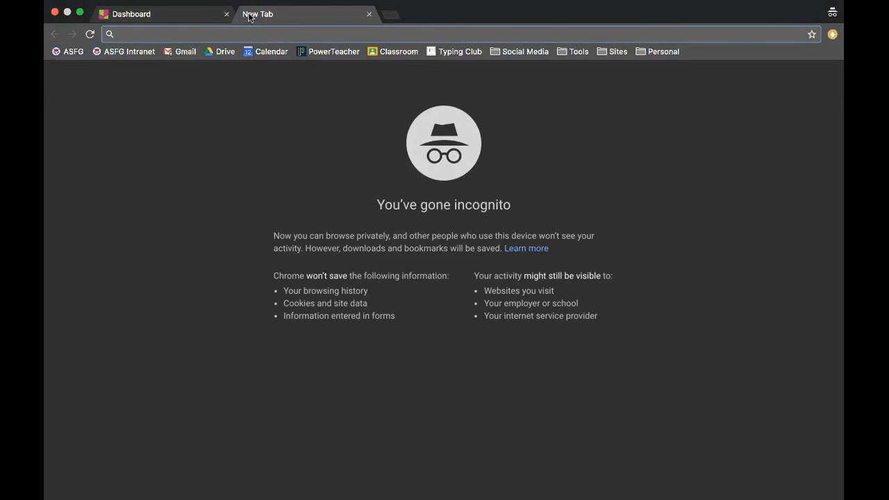
{"action": "key", "text": "super+v"}
{"action": "key", "text": "Return"}
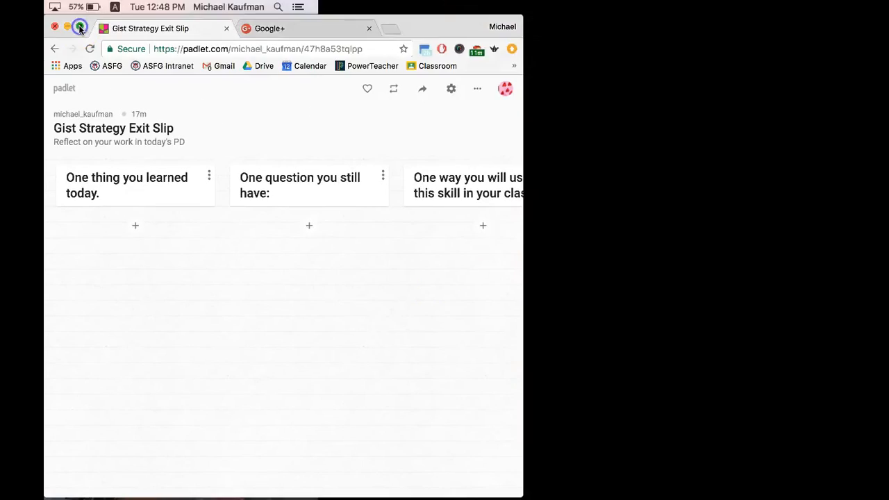
- Maximise the board window and dismiss the more-actions menu to show the three empty columns
{"action": "left_click", "coordinate": [80, 27]}
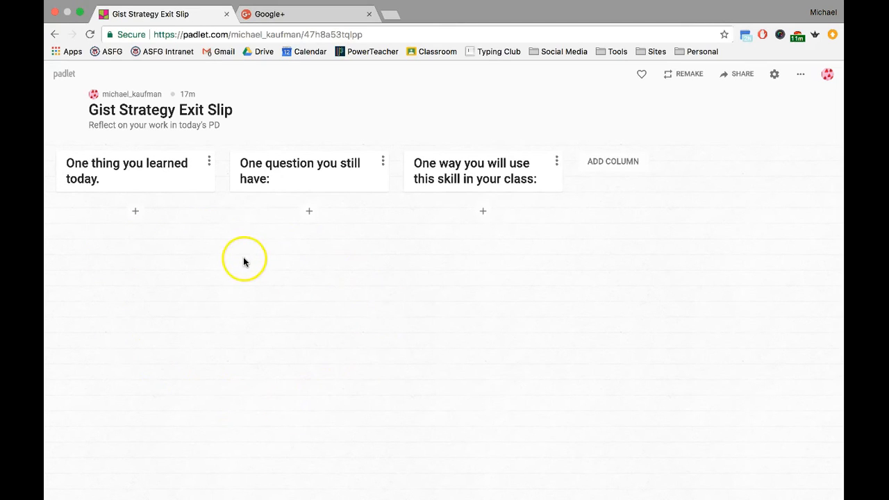
{"action": "left_click", "coordinate": [802, 76]}
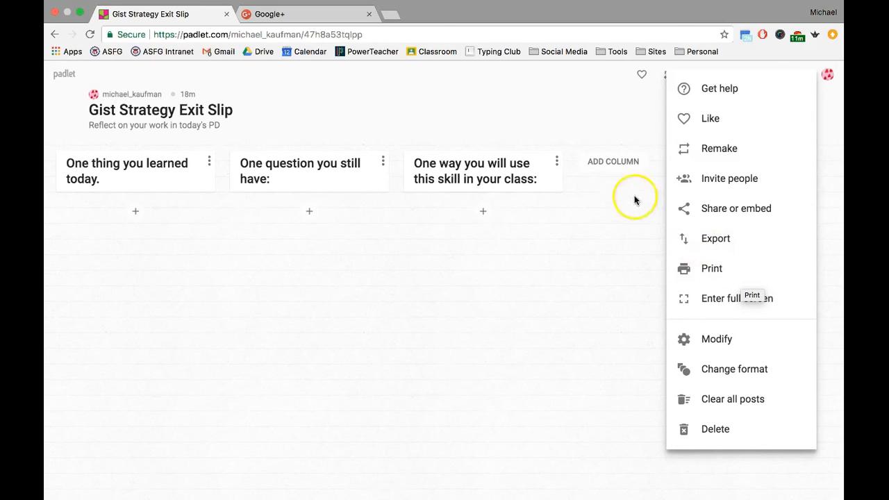
{"action": "left_click", "coordinate": [553, 117]}
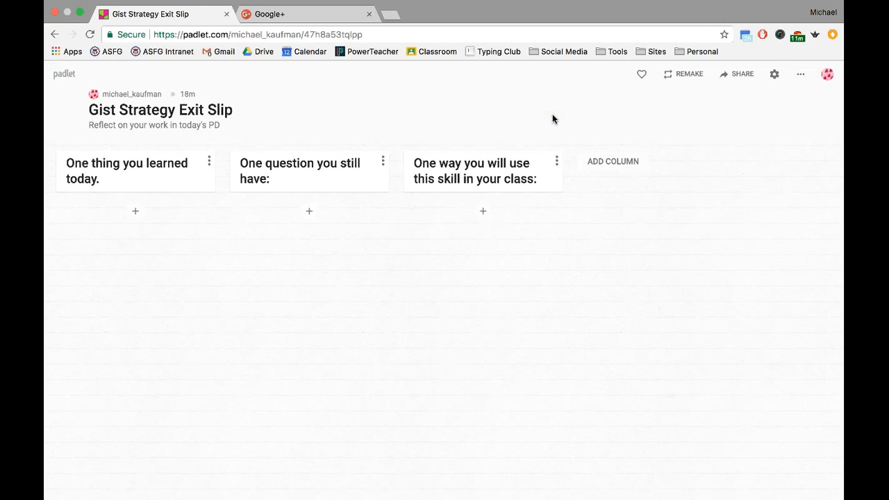